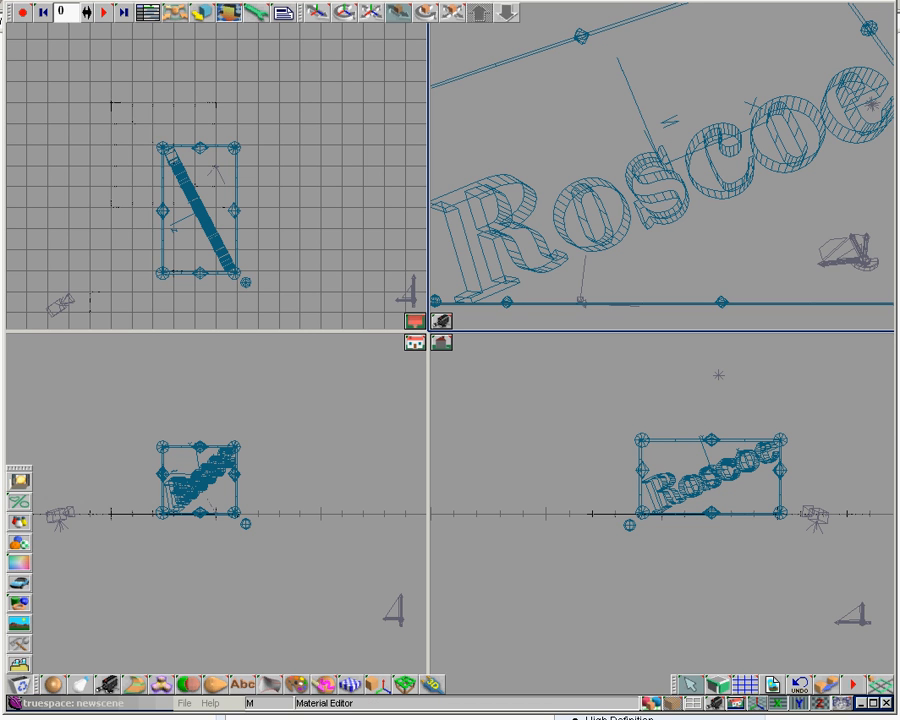
# - Open the Material Editor and paint the whole Roscoe text object with the default white material
pyautogui.click(297, 685)
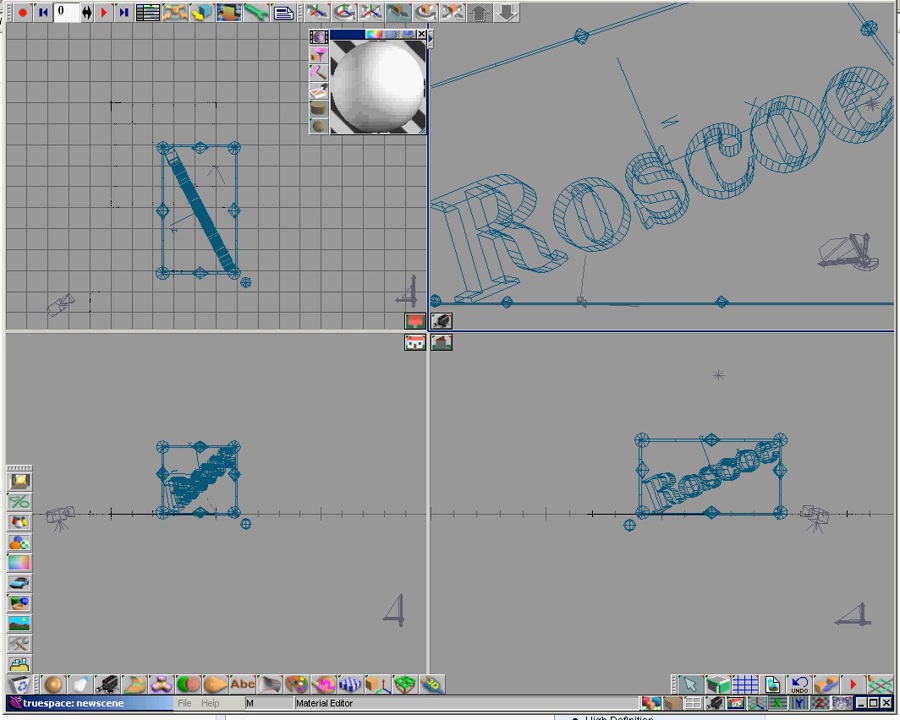
pyautogui.moveTo(350, 34)
pyautogui.mouseDown()
pyautogui.moveTo(254, 68)
pyautogui.moveTo(300, 90)
pyautogui.mouseUp()
pyautogui.click(268, 111)
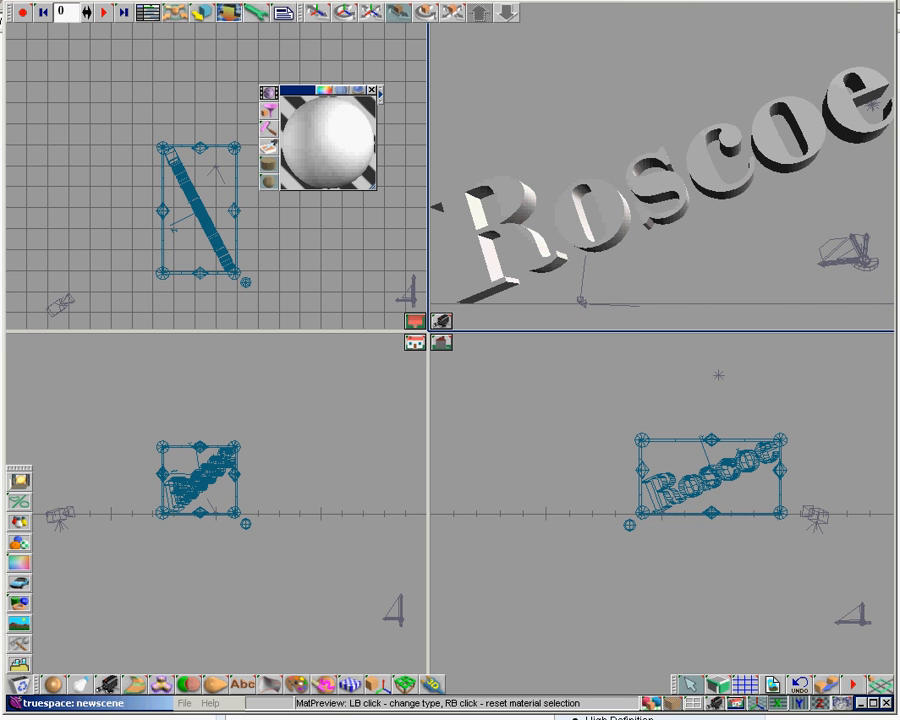
# - Set the material's plain color to green and paint the whole text object with it
pyautogui.click(324, 89)
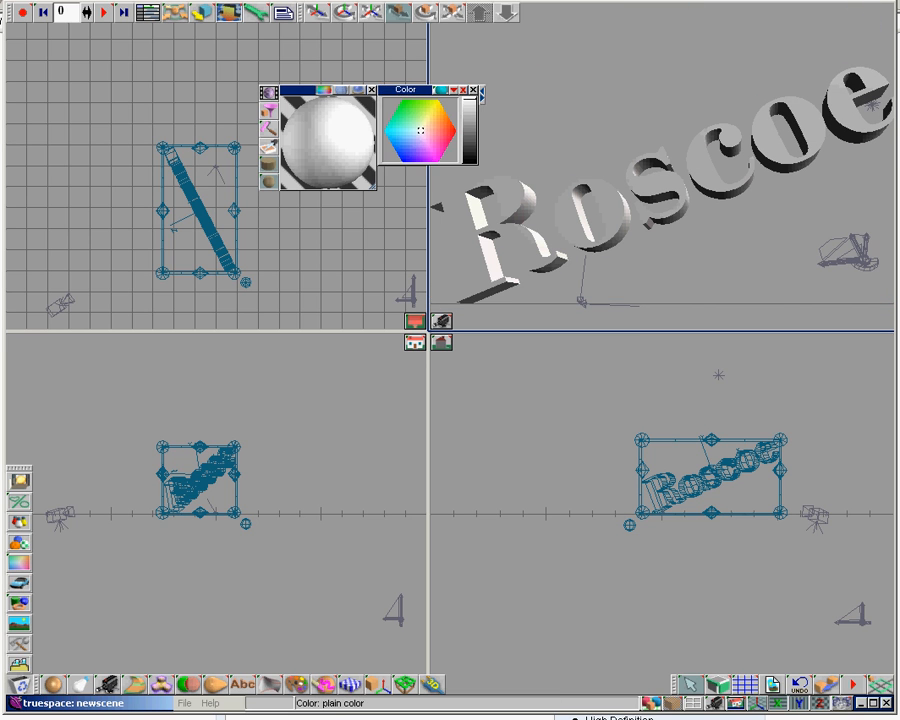
pyautogui.click(407, 101)
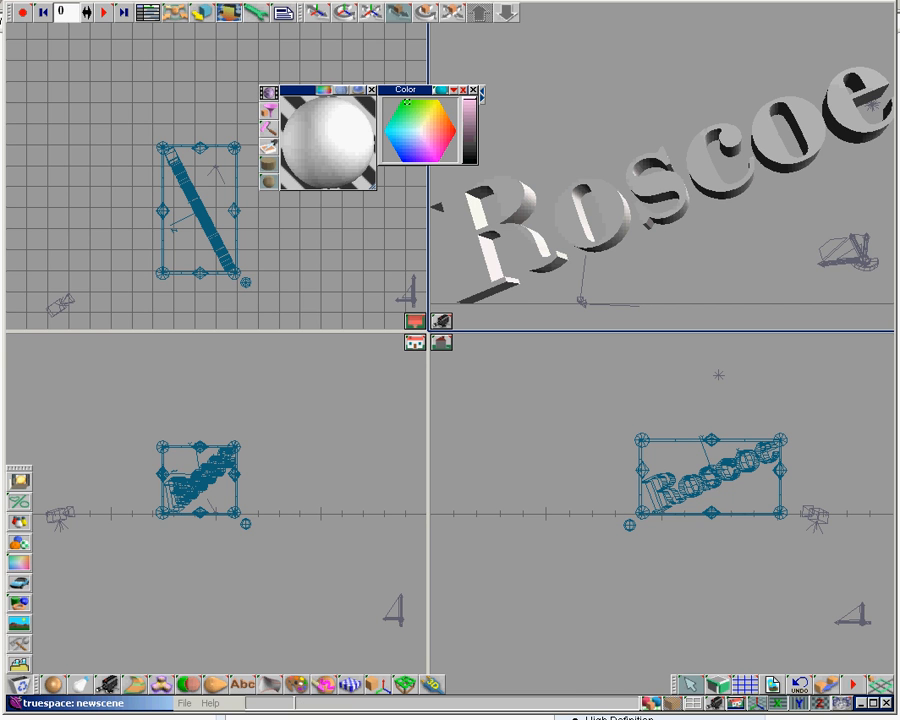
pyautogui.click(268, 111)
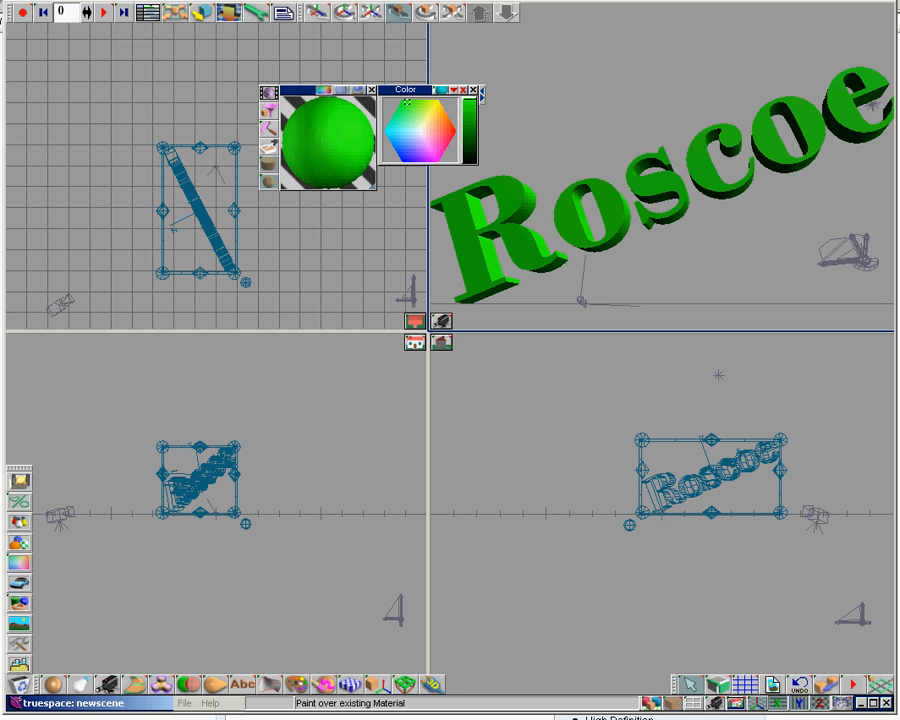
pyautogui.press('x')
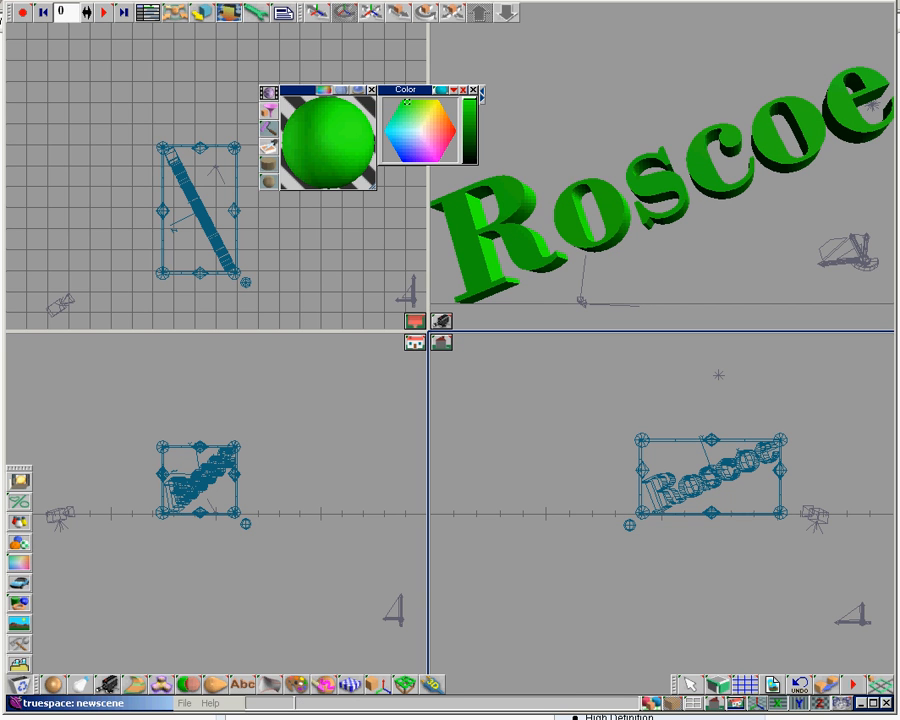
pyautogui.click(200, 210)
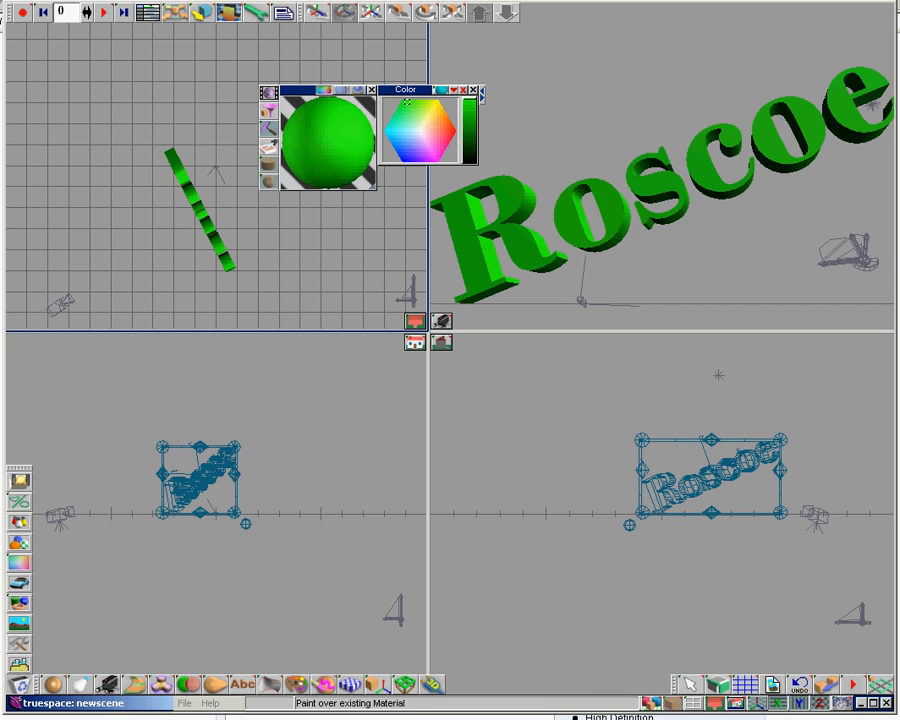
# - Paint the front faces of all six Roscoe letters red with Paint Face, and render the current object
pyautogui.moveTo(268, 129); pyautogui.dragTo(289, 129)
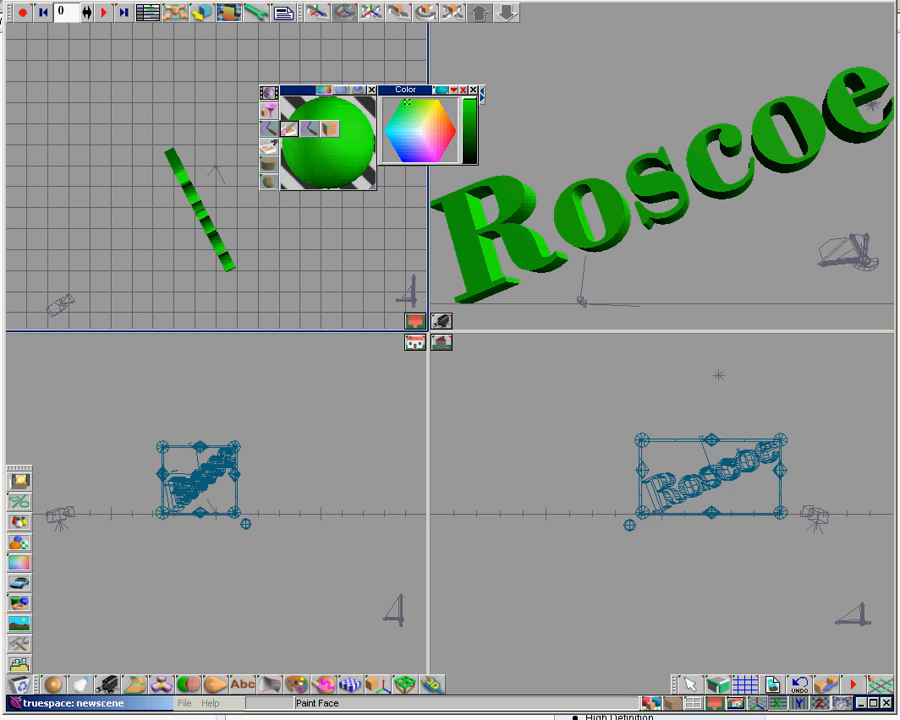
pyautogui.click(289, 129)
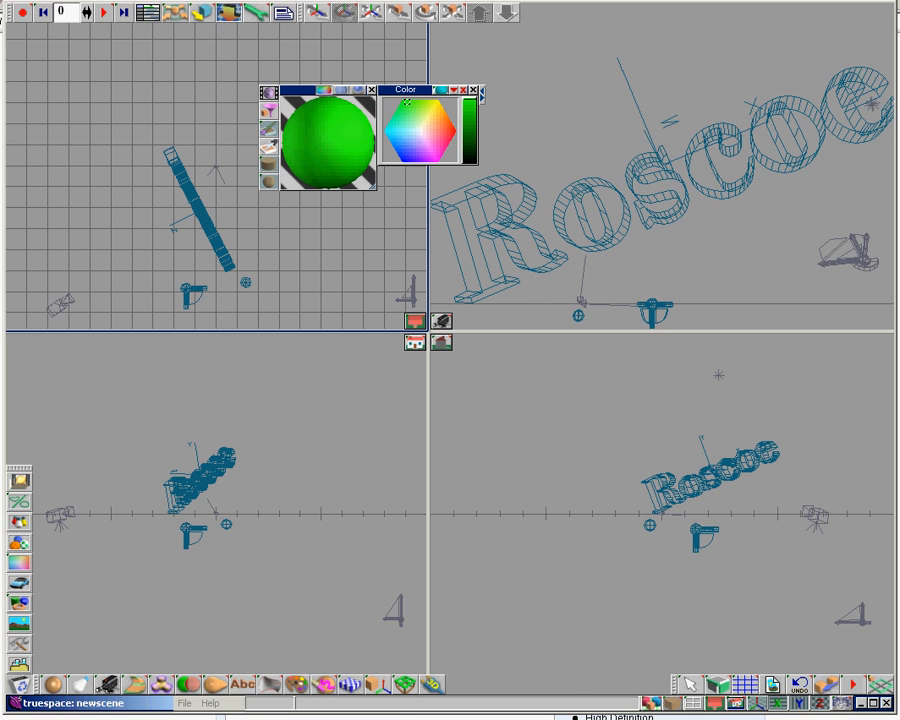
pyautogui.moveTo(407, 102)
pyautogui.mouseDown()
pyautogui.moveTo(437, 135)
pyautogui.moveTo(453, 133)
pyautogui.mouseUp()
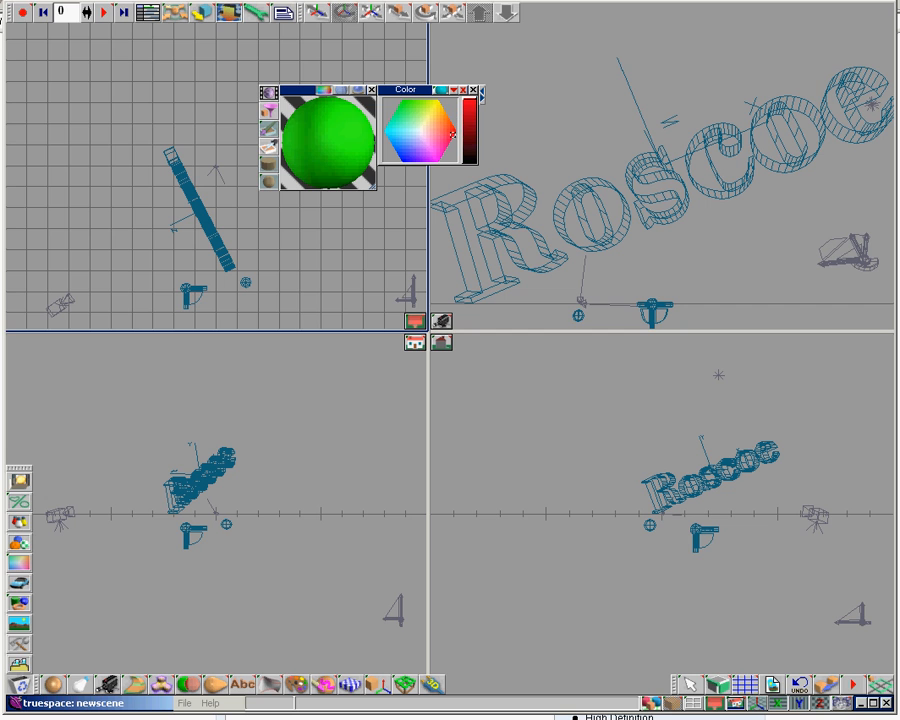
pyautogui.click(488, 190)
pyautogui.click(566, 215)
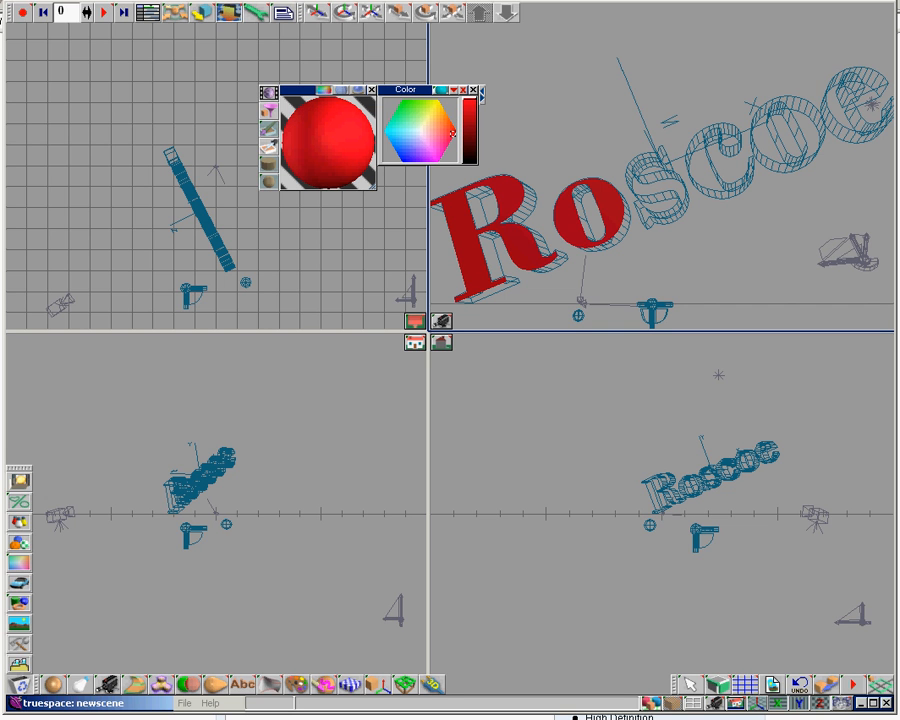
pyautogui.click(655, 188)
pyautogui.click(728, 152)
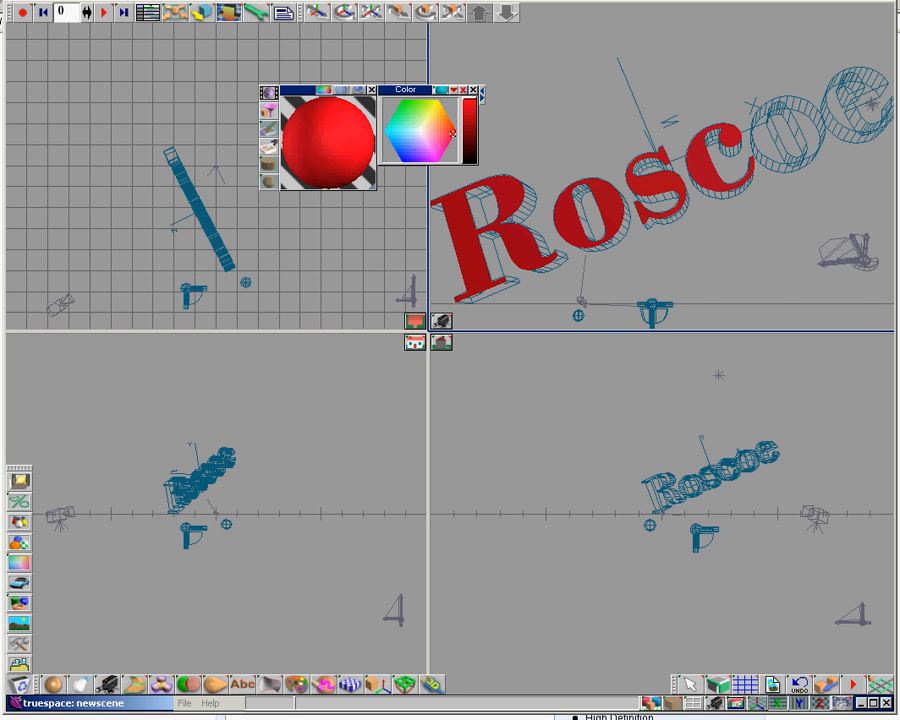
pyautogui.click(800, 128)
pyautogui.click(852, 105)
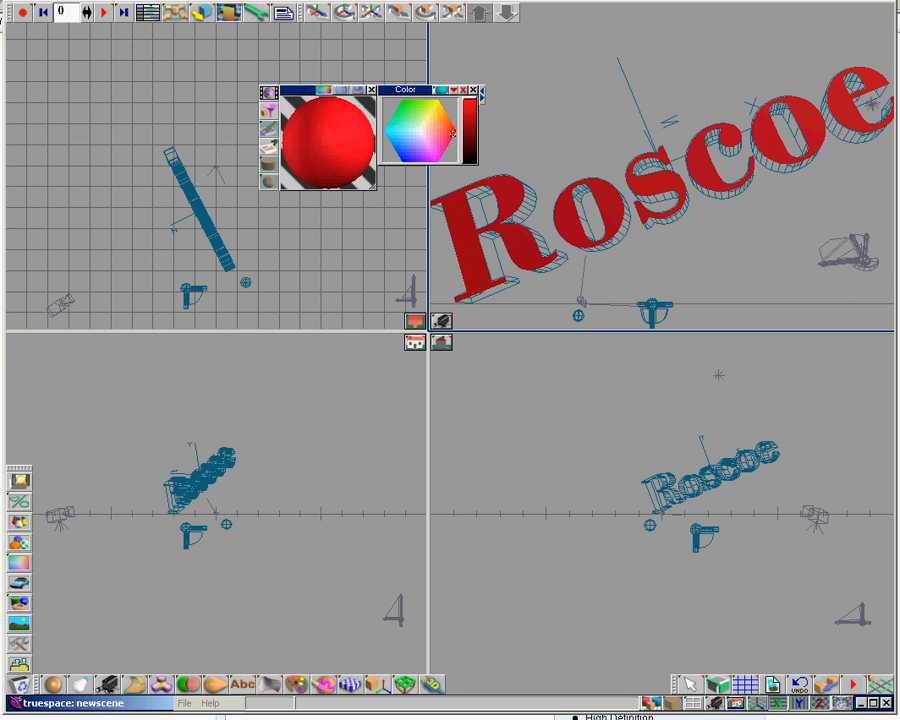
pyautogui.moveTo(651, 703); pyautogui.dragTo(650, 665)
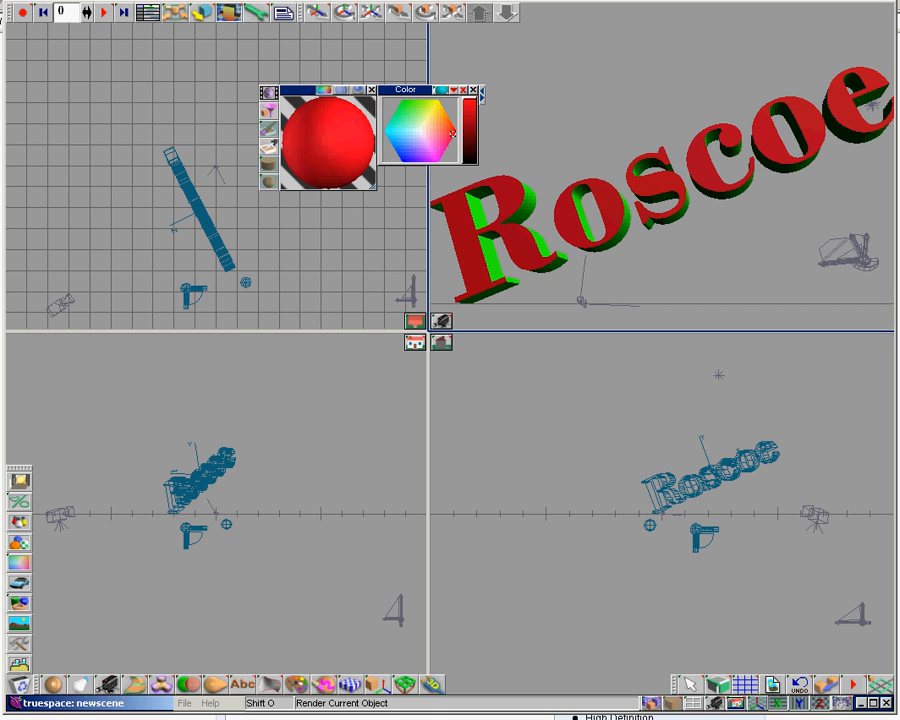
# - Paint individual vertices on the front faces of the R and the first o light blue
pyautogui.moveTo(268, 129); pyautogui.dragTo(329, 128)
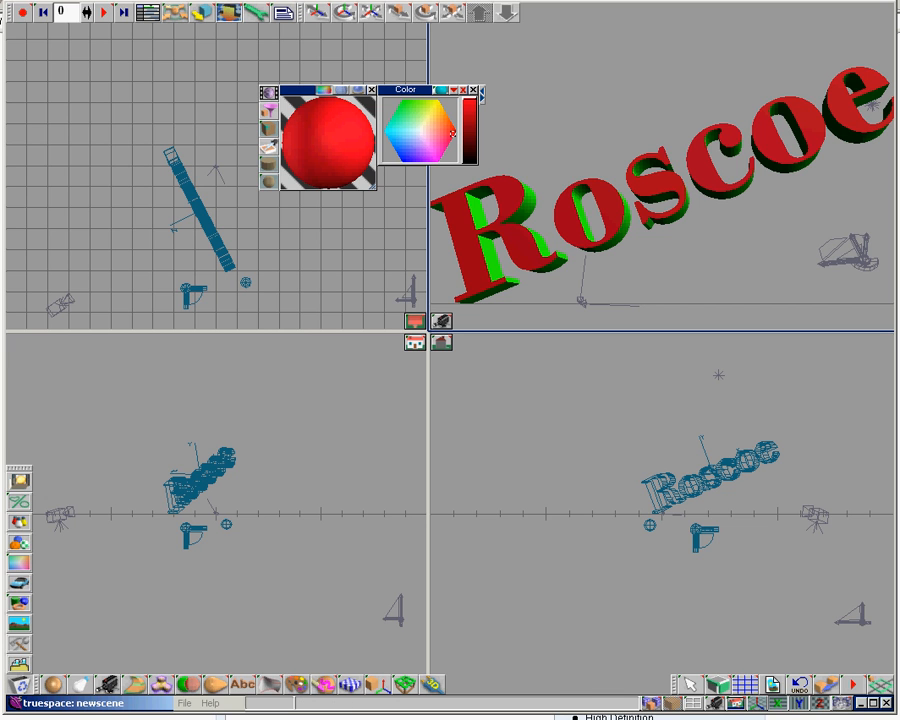
pyautogui.click(389, 133)
pyautogui.click(462, 250)
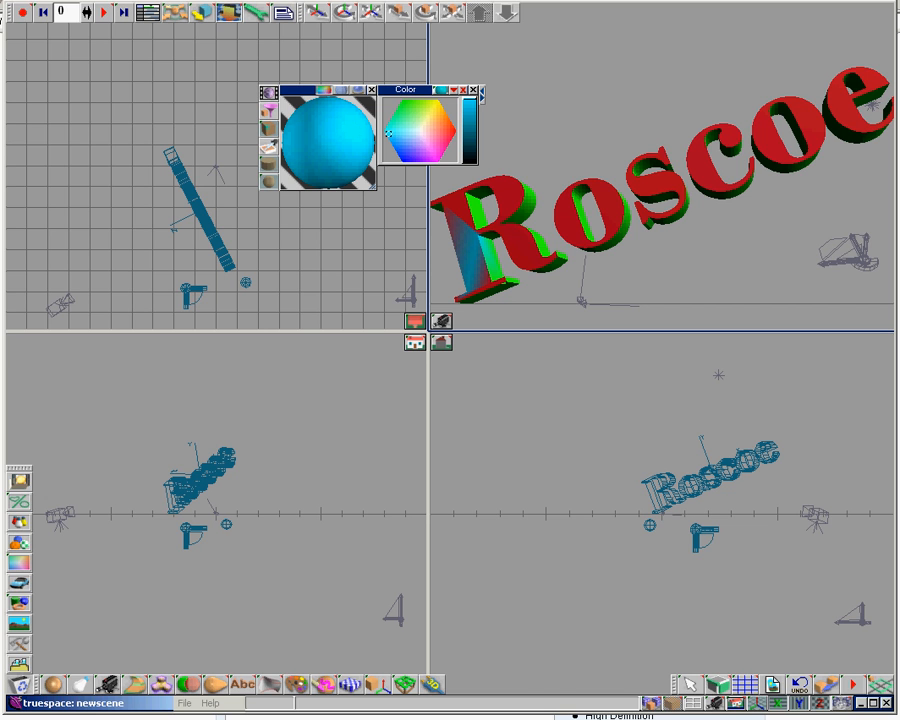
pyautogui.click(600, 210)
# - Repaint the whole text object in the light blue material and render it
pyautogui.click(652, 703)
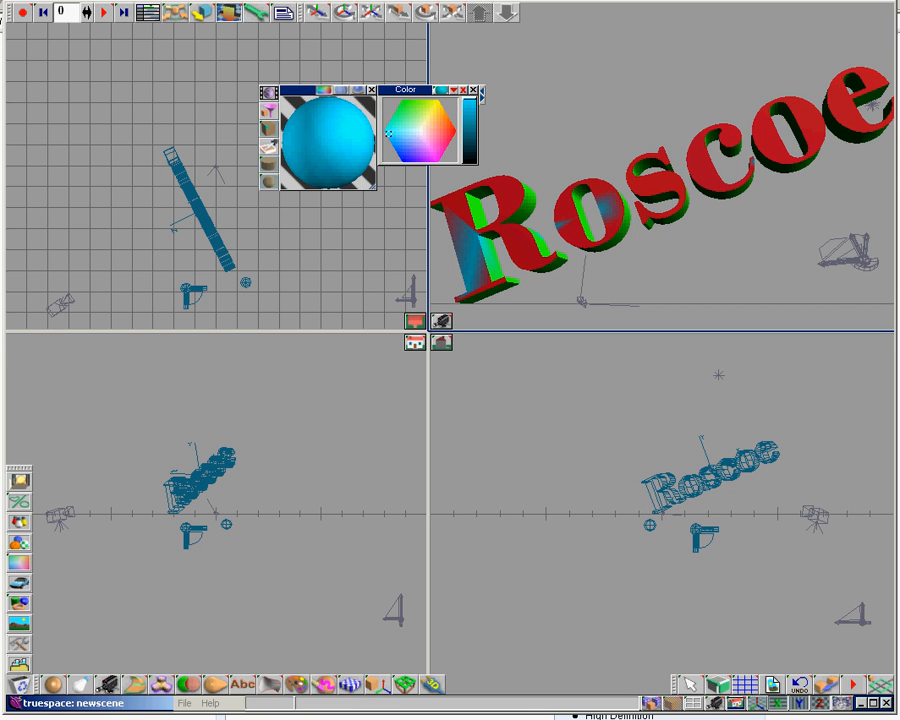
pyautogui.hotkey('shift', 'o')
pyautogui.hotkey('shift', 'o')
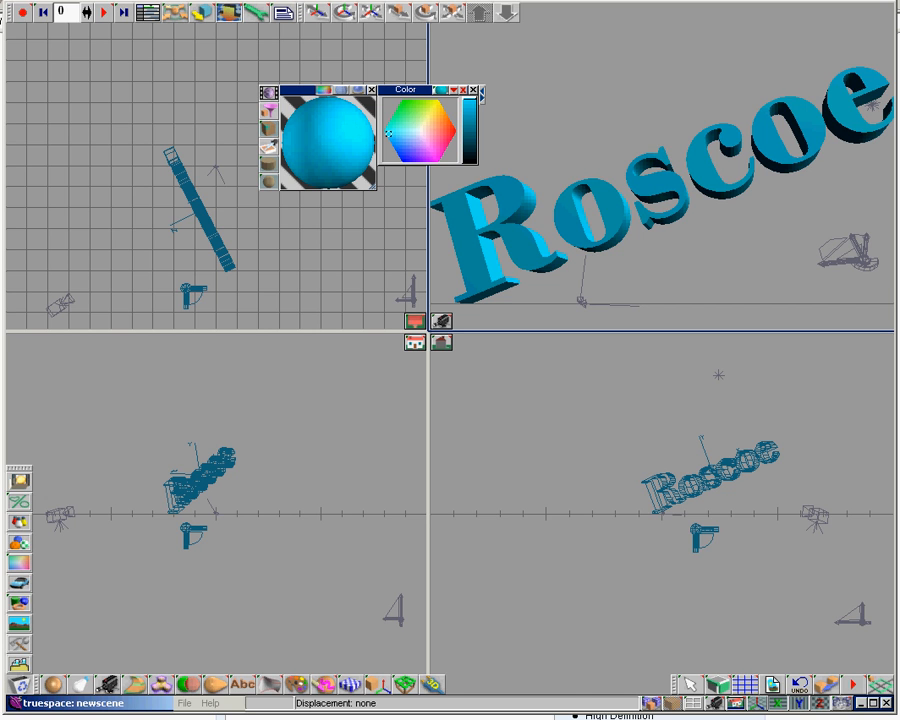
# - Give the material the round-bump displacement shader from the middle of the library, set its scale to 0.03 and repaint the text
pyautogui.click(341, 90)
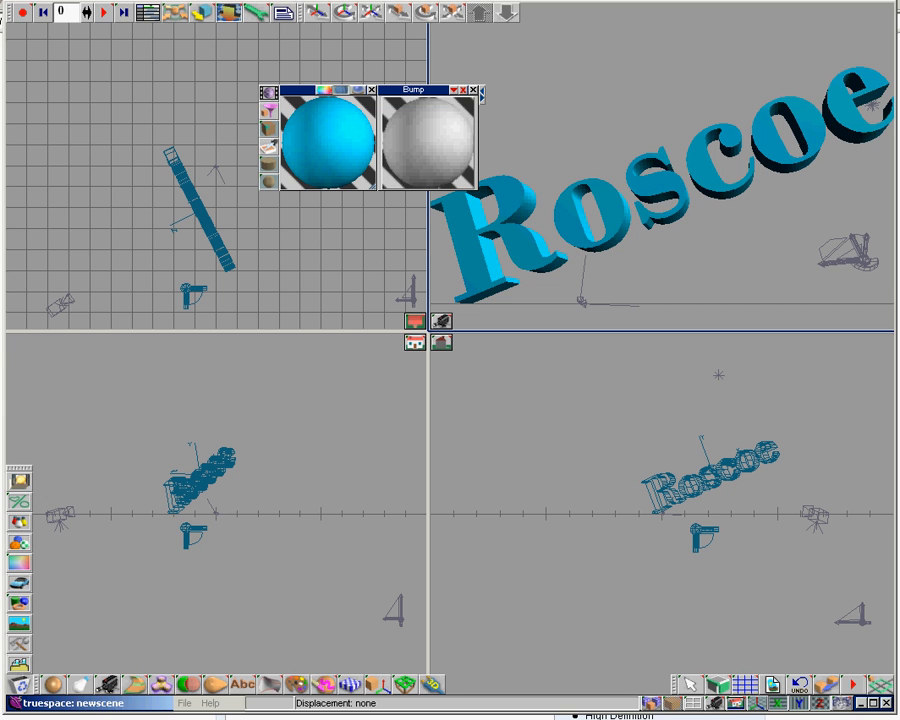
pyautogui.click(428, 143)
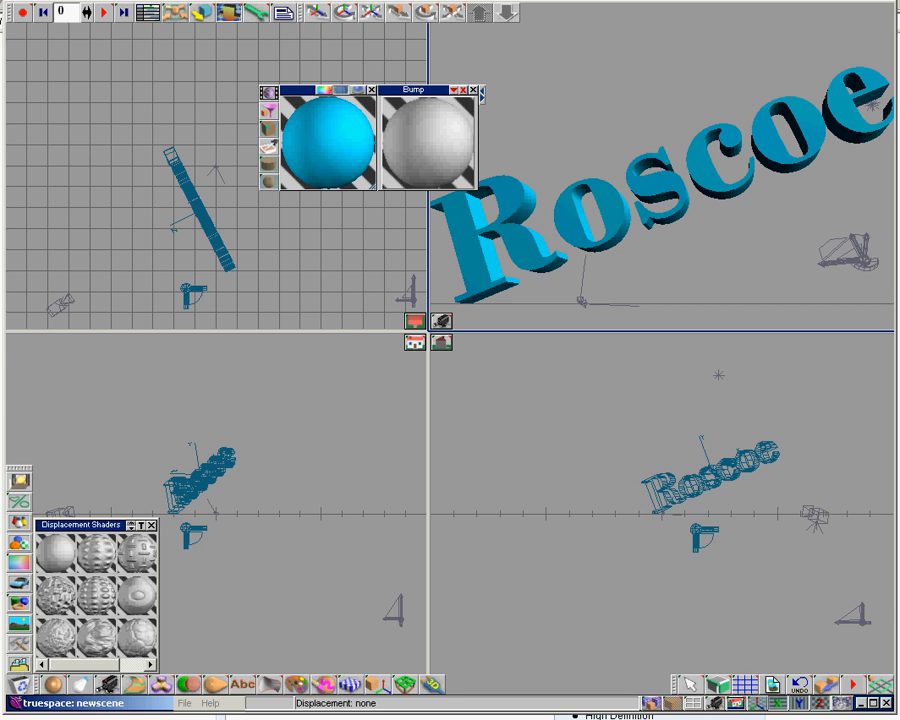
pyautogui.click(97, 596)
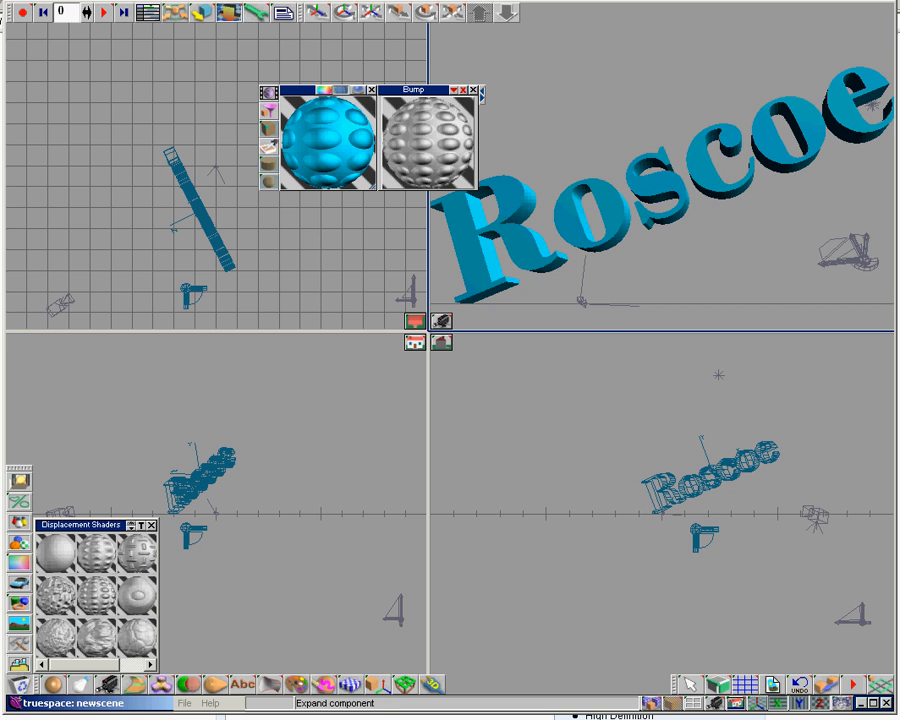
pyautogui.click(454, 89)
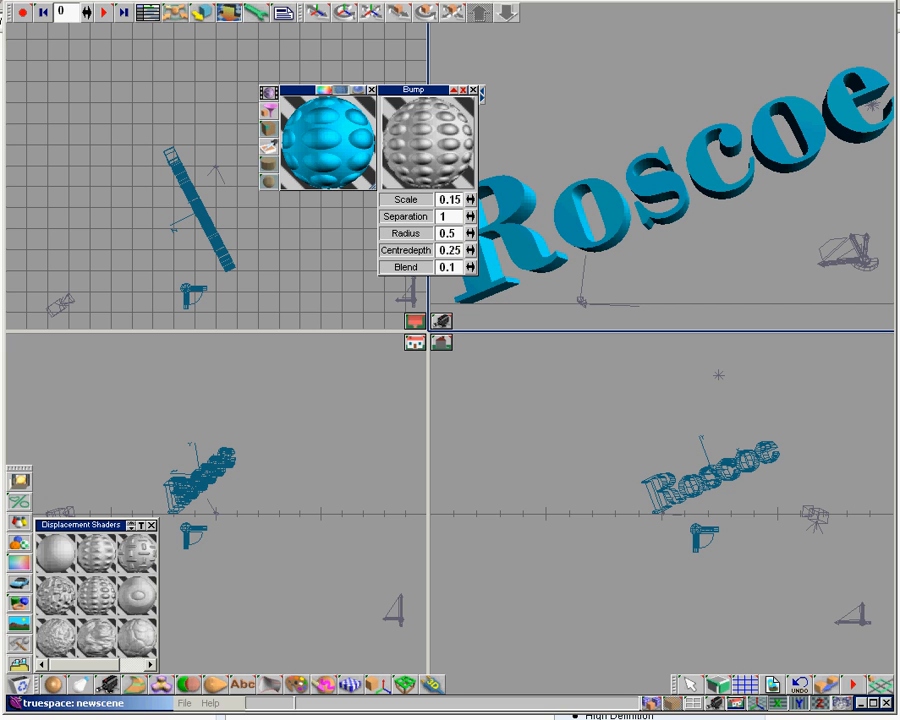
pyautogui.moveTo(470, 199)
pyautogui.mouseDown()
pyautogui.moveTo(420, 199)
pyautogui.moveTo(477, 199)
pyautogui.mouseUp()
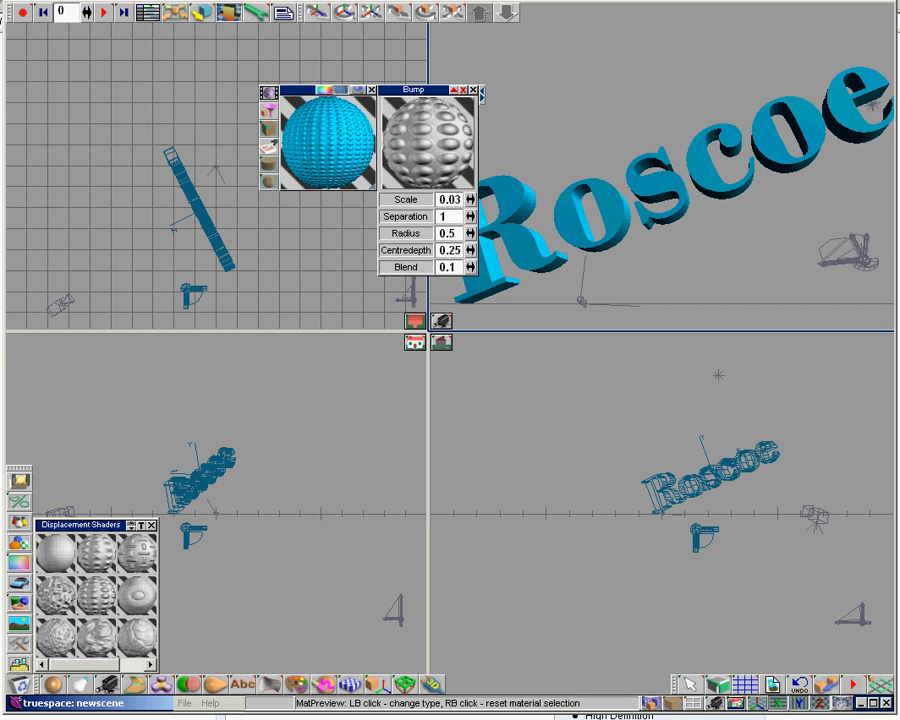
pyautogui.click(268, 129)
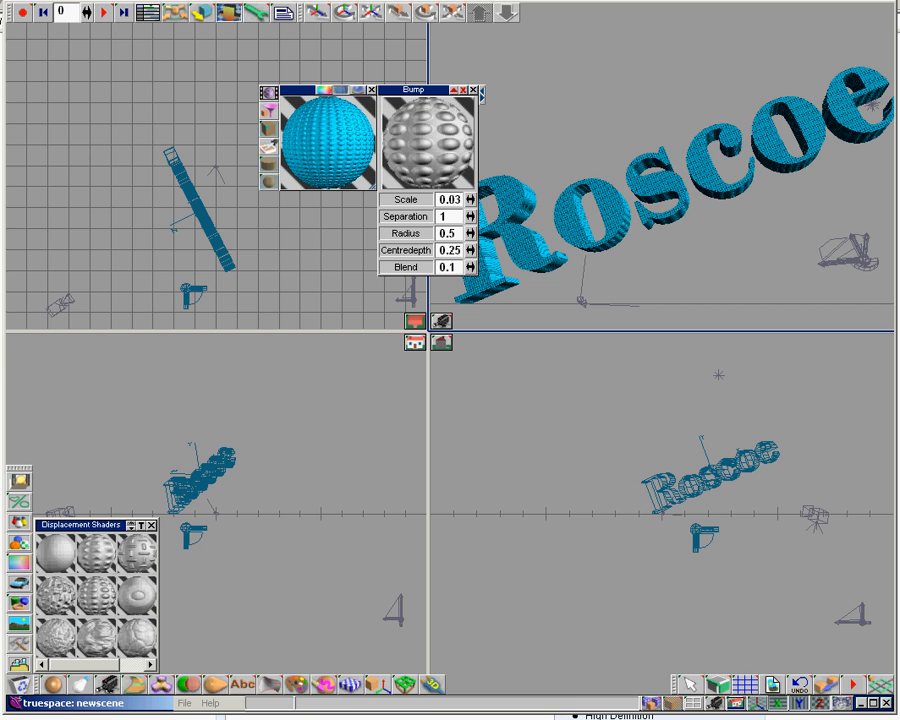
# - Set the bump's scale to 0.13, separation to 0.75 and centredepth to 0.38, repainting the text with the changes
pyautogui.moveTo(470, 199); pyautogui.dragTo(500, 199)
pyautogui.click(268, 111)
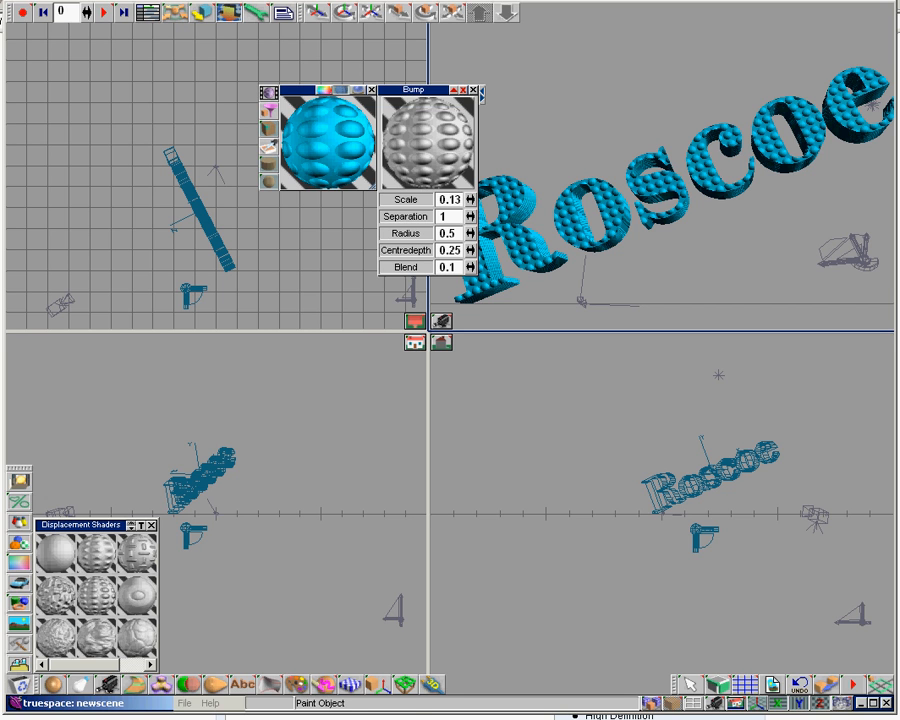
pyautogui.moveTo(470, 216); pyautogui.dragTo(435, 216)
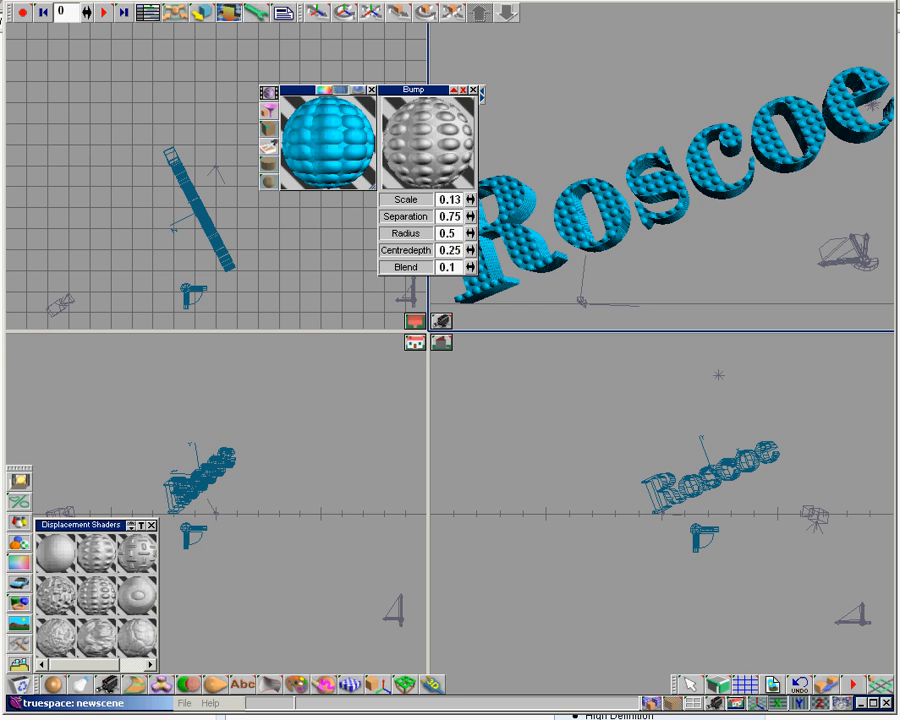
pyautogui.click(268, 182)
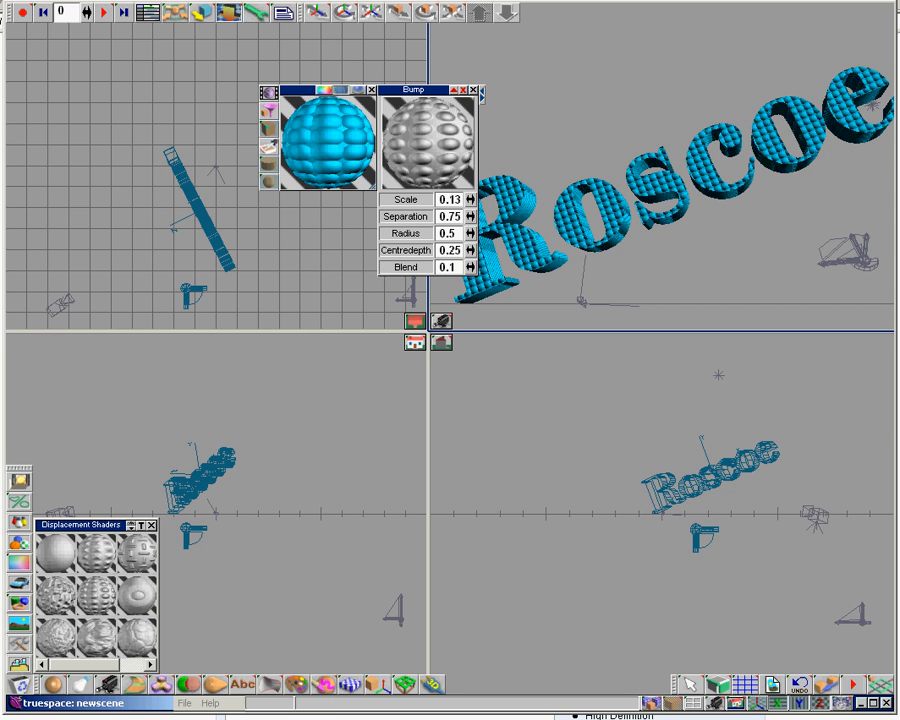
pyautogui.moveTo(470, 250)
pyautogui.mouseDown()
pyautogui.moveTo(510, 250)
pyautogui.moveTo(458, 250)
pyautogui.moveTo(468, 250)
pyautogui.mouseUp()
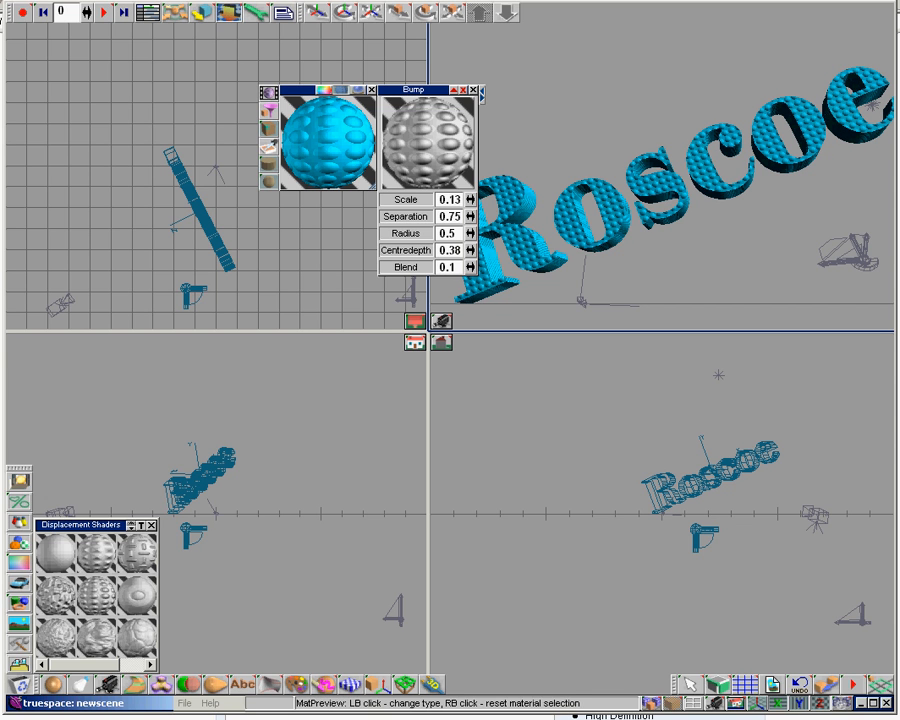
# - Set the material's reflectance shader to dielectric and repaint the text object
pyautogui.click(357, 90)
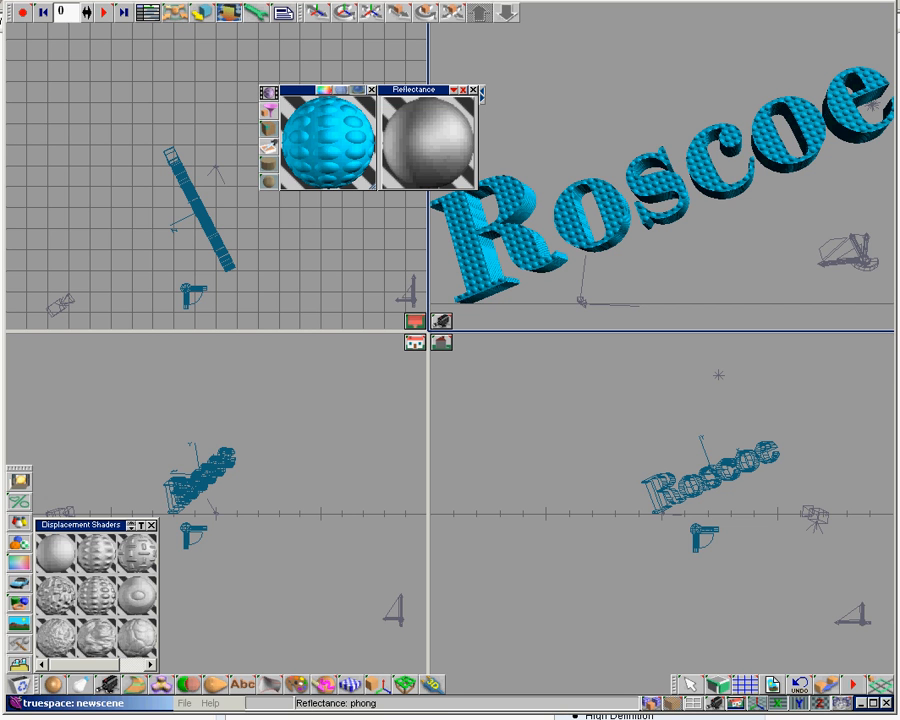
pyautogui.click(427, 142)
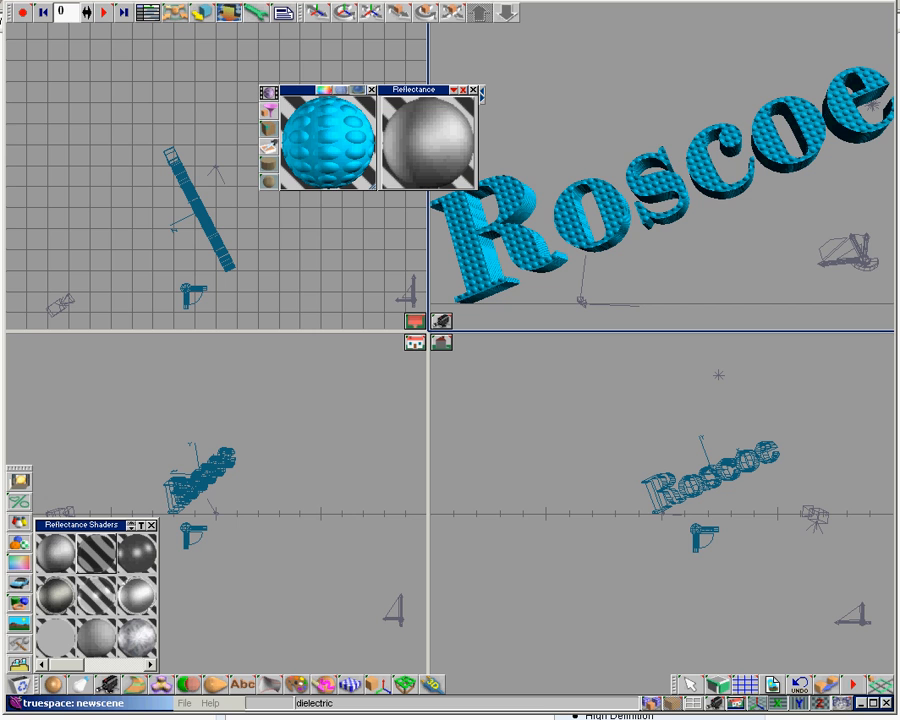
pyautogui.click(96, 553)
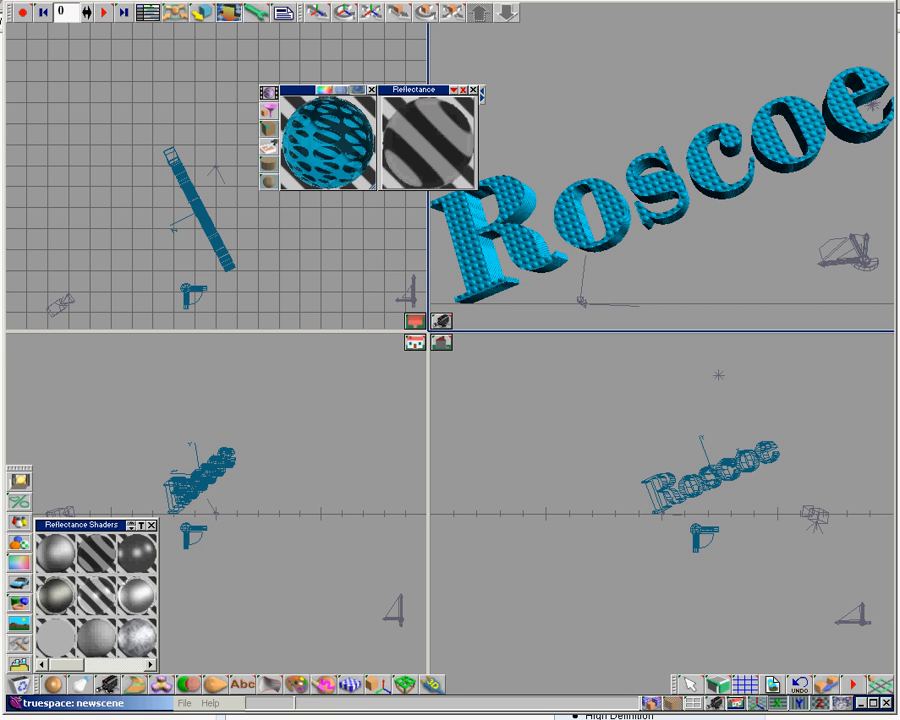
pyautogui.click(268, 111)
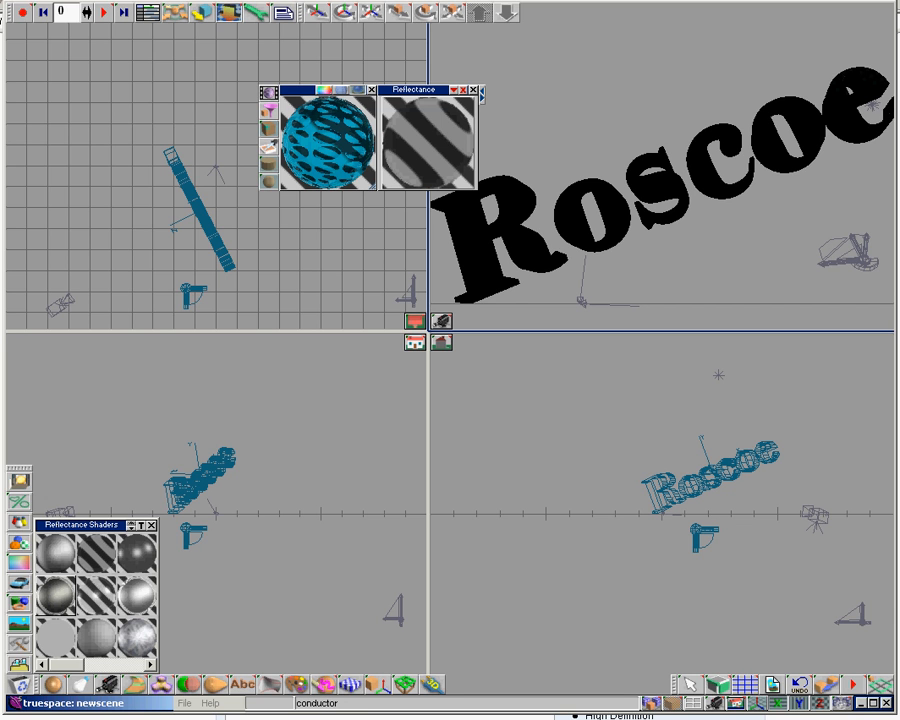
# - Switch the reflectance shader to conductor, raise its luminance to about the middle of the range and repaint the text
pyautogui.click(55, 596)
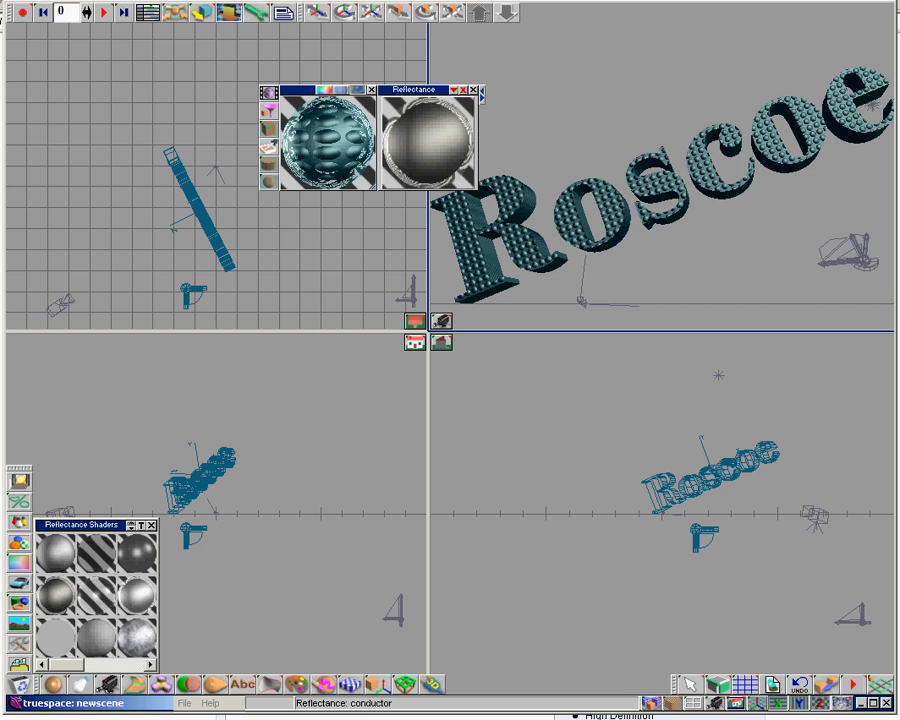
pyautogui.click(453, 89)
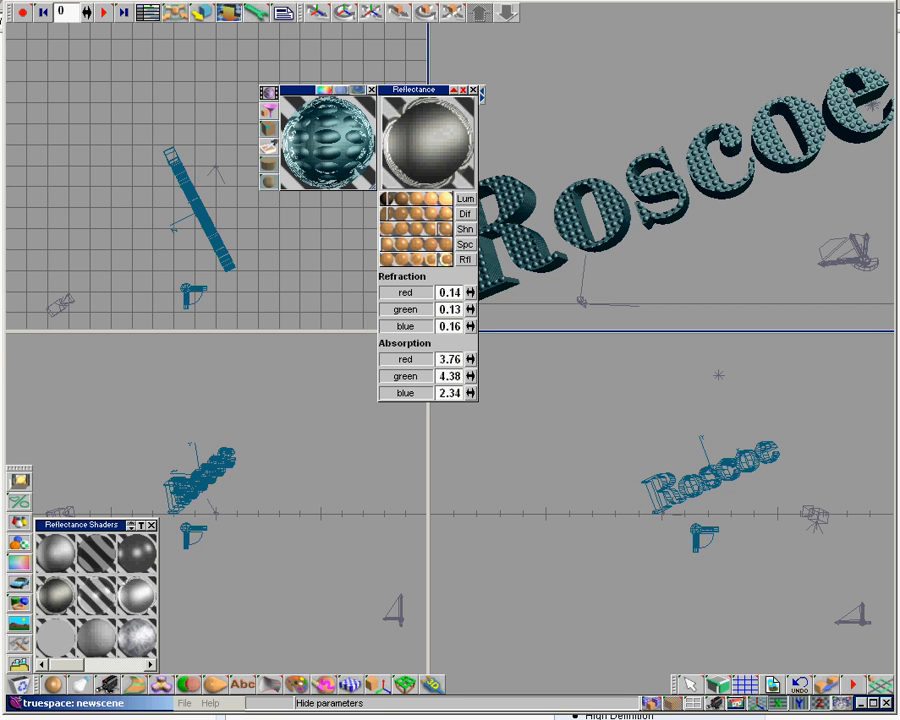
pyautogui.moveTo(384, 198); pyautogui.dragTo(414, 198)
pyautogui.click(268, 110)
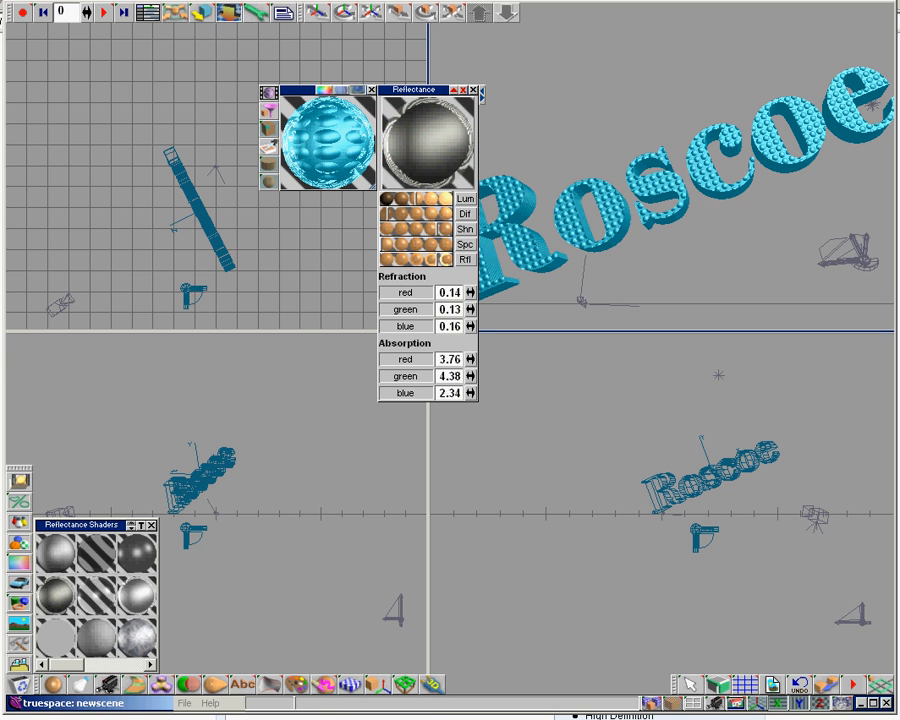
# - Raise the conductor material's shininess to the top of its range and repaint the text object
pyautogui.moveTo(438, 229); pyautogui.dragTo(451, 229)
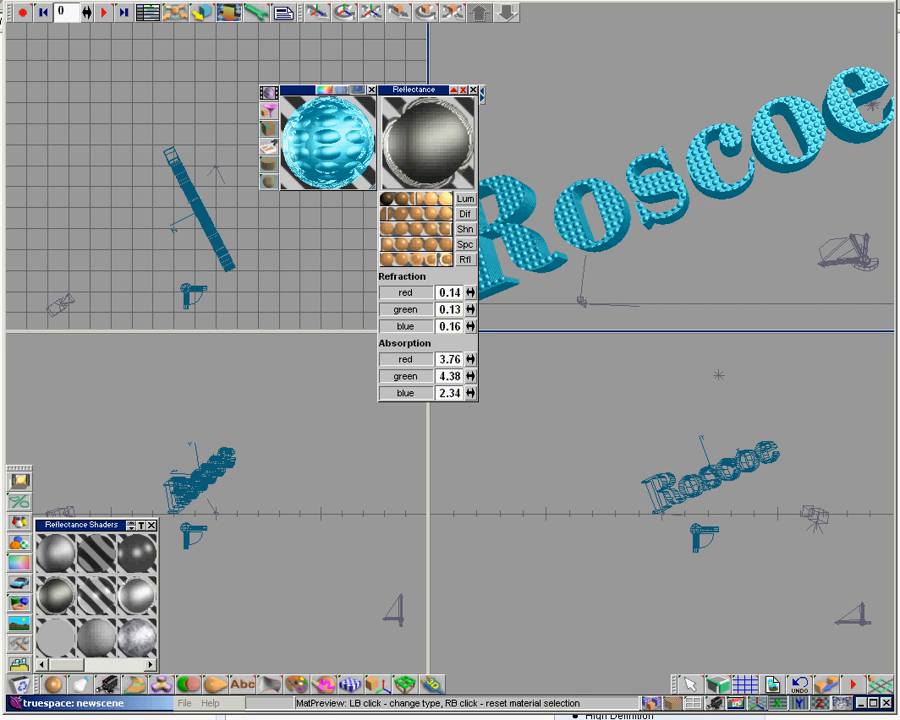
pyautogui.click(268, 110)
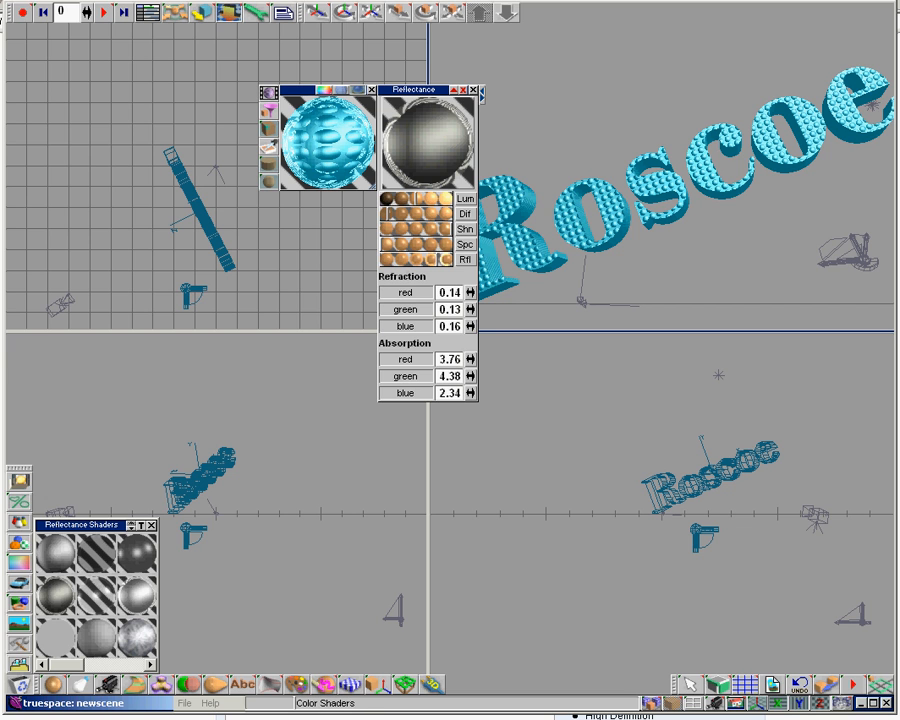
# - Load the Granite material from the materials library into the Material Editor and paint the text object with it
pyautogui.click(18, 542)
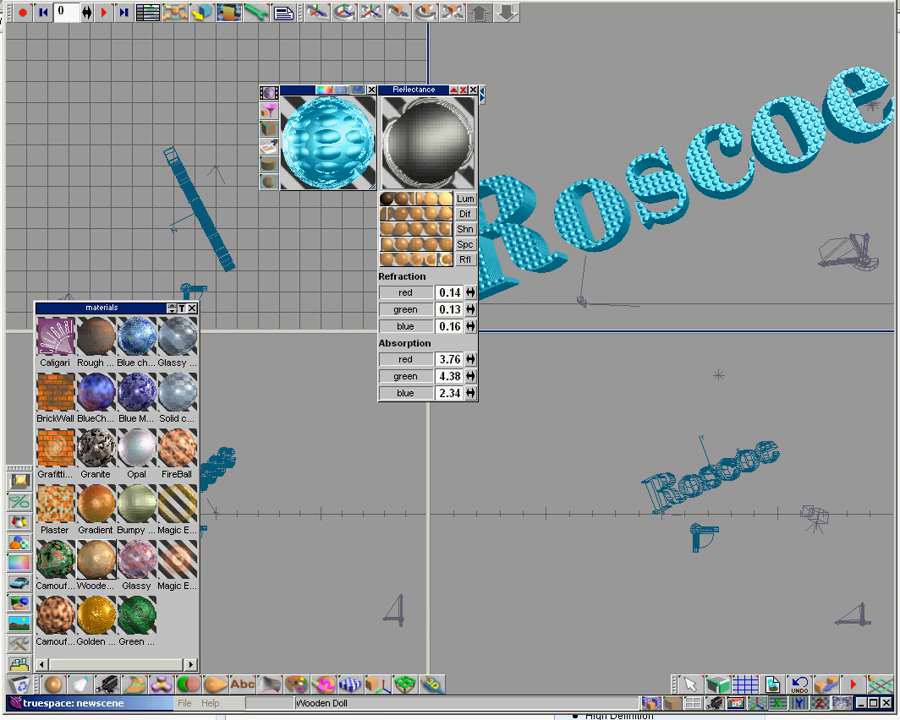
pyautogui.moveTo(96, 446); pyautogui.dragTo(322, 137)
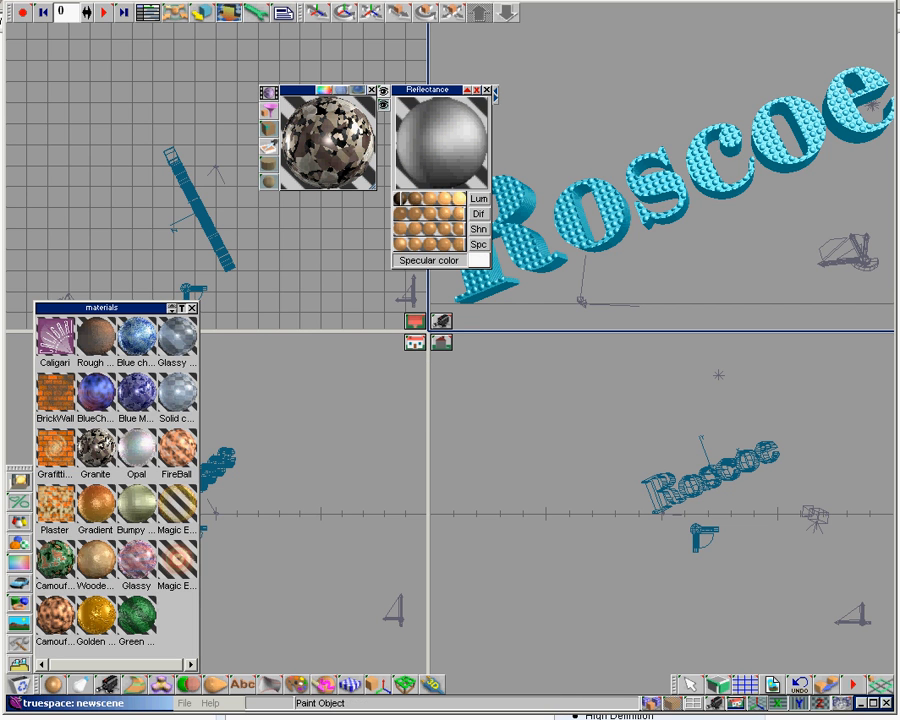
pyautogui.click(268, 110)
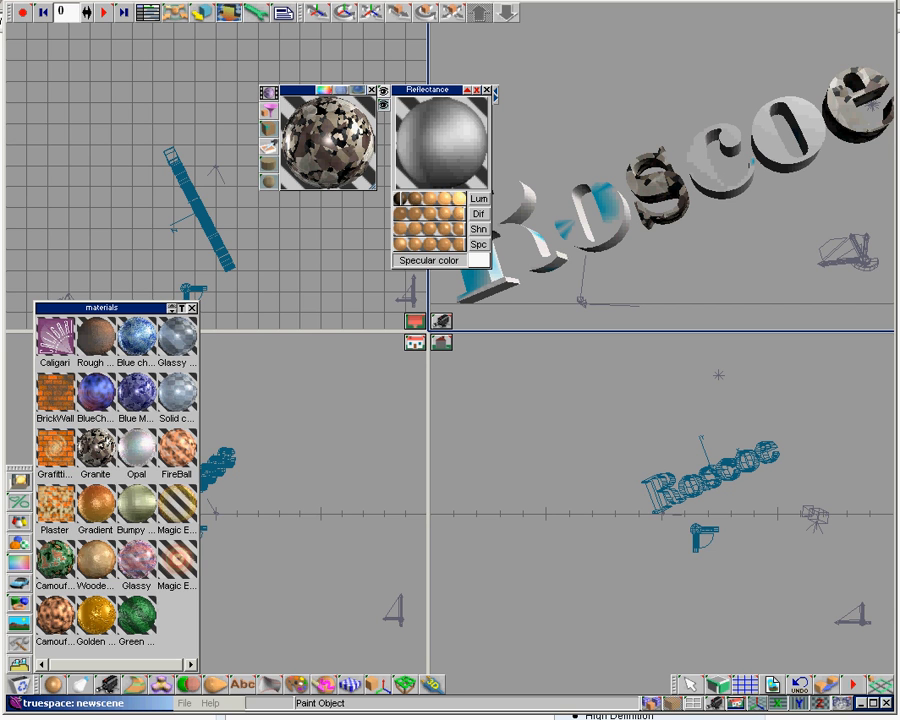
# - Activate the Object tool on the Roscoe text and switch to Object Move
pyautogui.click(689, 685)
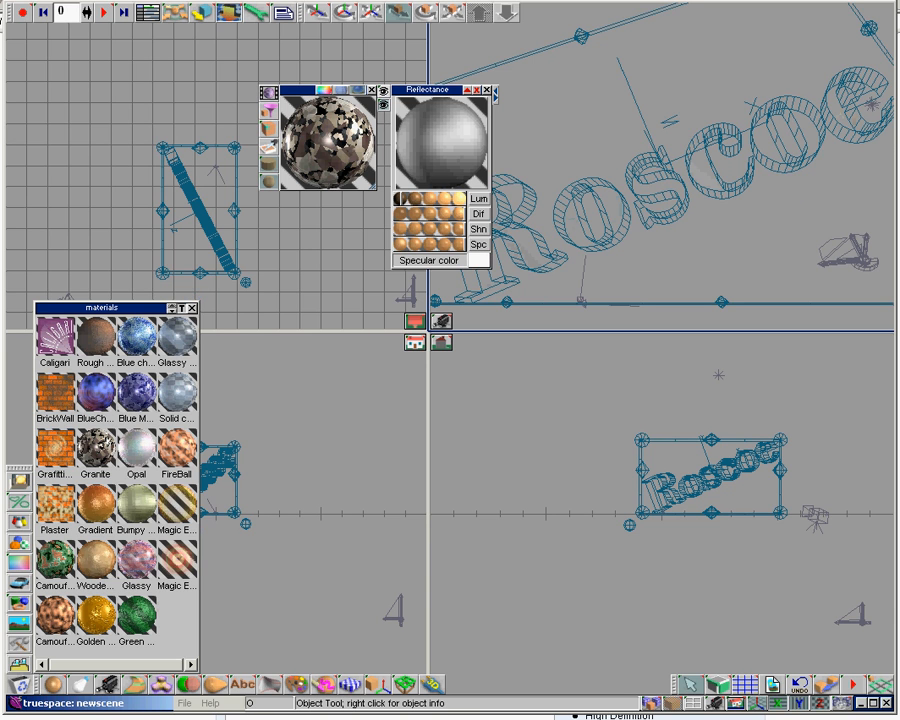
pyautogui.click(268, 110)
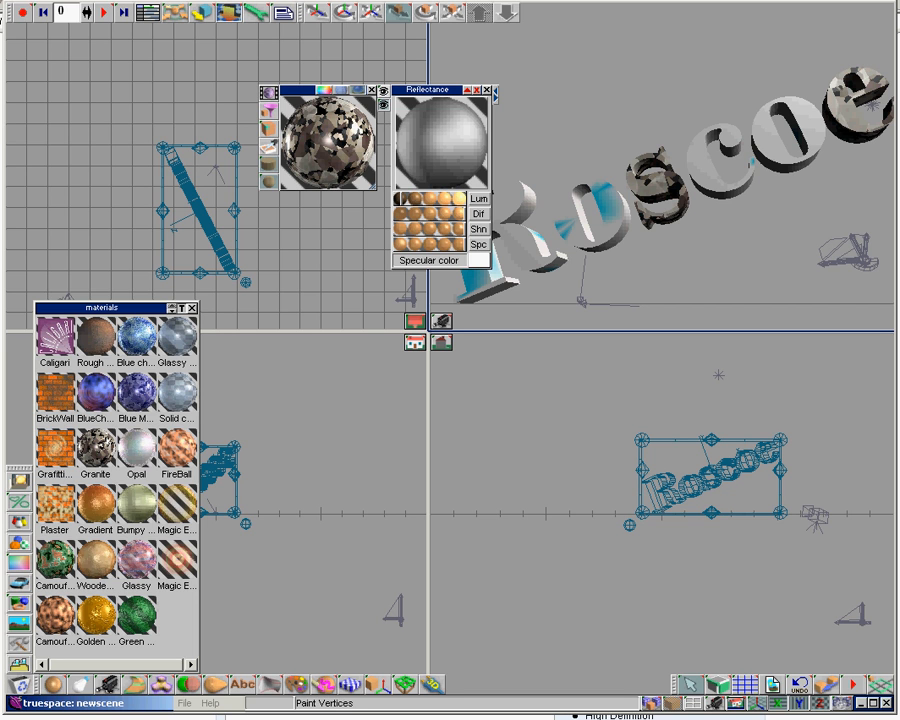
pyautogui.click(398, 12)
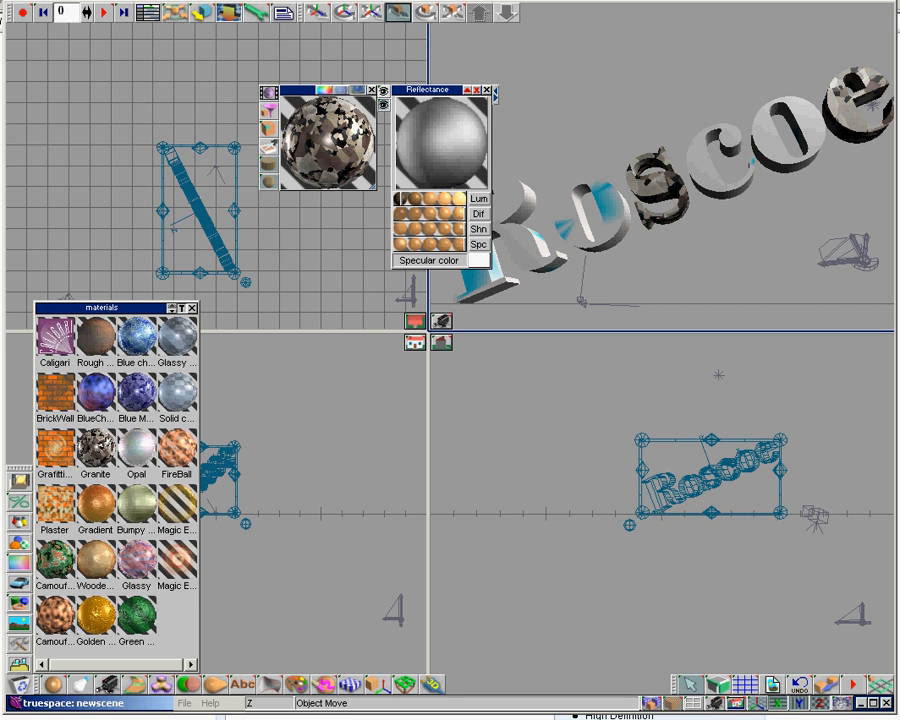